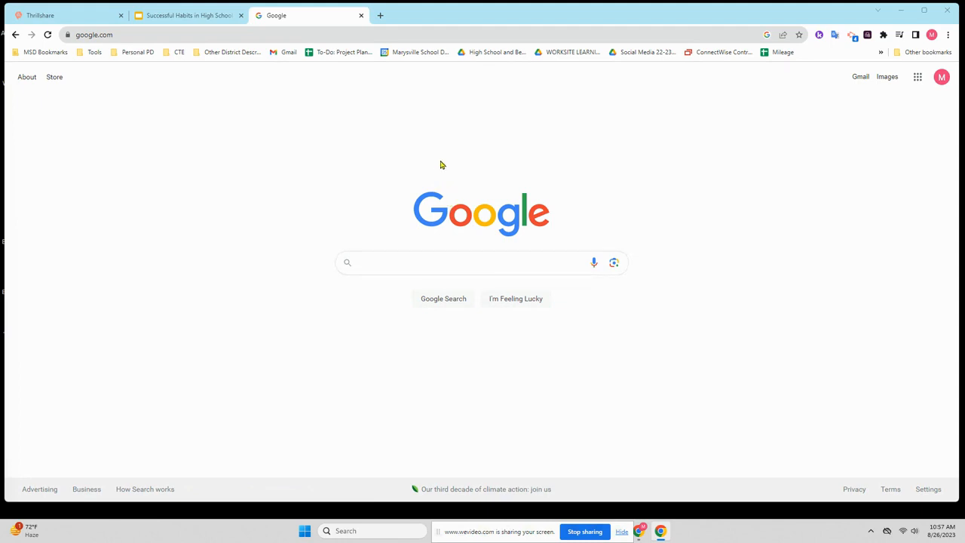
Step: Rearrange the Google apps launcher so its first row holds Calendar, Gmail and Classroom, in that order
{"action": "left_click", "coordinate": [917, 78]}
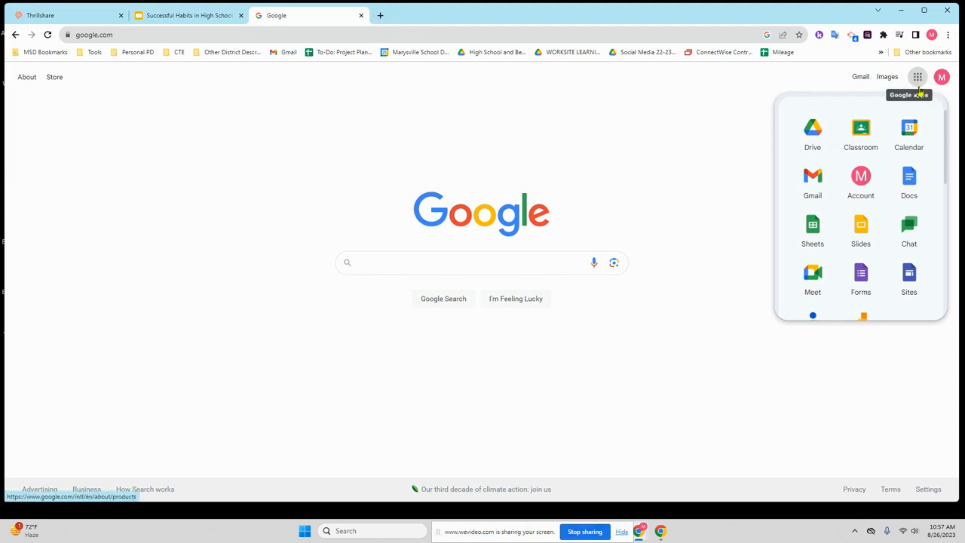
{"action": "left_click_drag", "start_coordinate": [905, 130], "coordinate": [811, 136]}
{"action": "left_click_drag", "start_coordinate": [812, 177], "coordinate": [861, 128]}
{"action": "left_click_drag", "start_coordinate": [812, 177], "coordinate": [905, 129]}
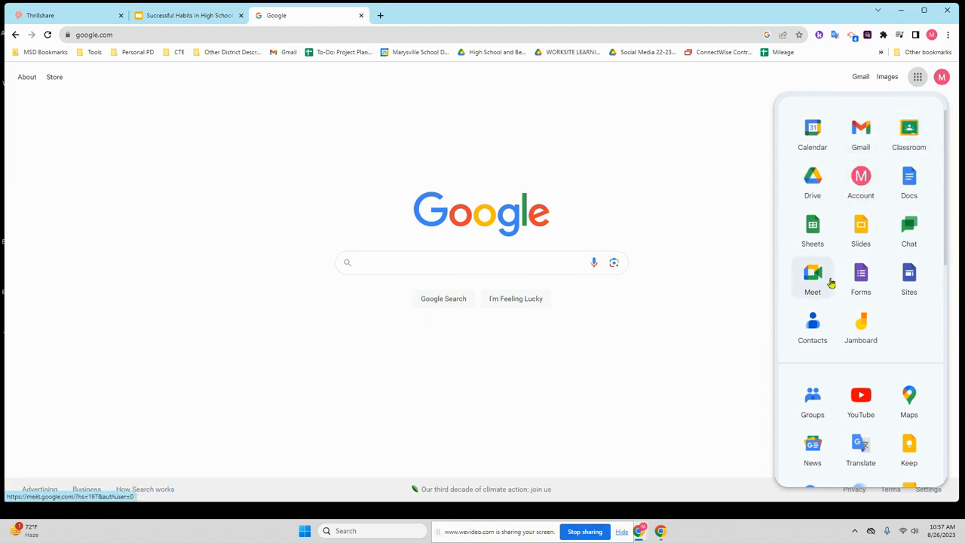
Step: Open Google Calendar and check which browser profile is active
{"action": "left_click", "coordinate": [815, 140]}
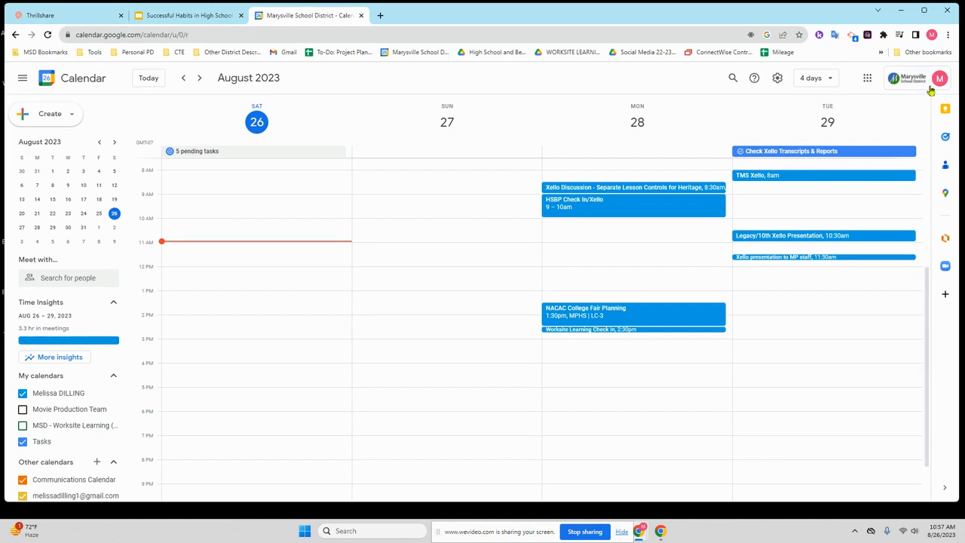
{"action": "left_click", "coordinate": [932, 35]}
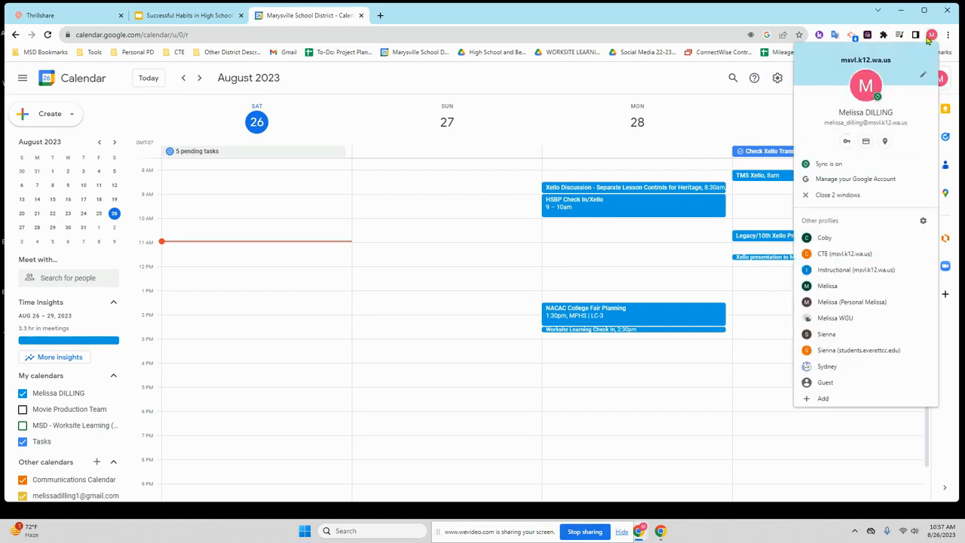
Step: Create and save an event titled "Baseball Game vs MLT" on Saturday, August 26, from 1:30pm to 3:30pm
{"action": "left_click", "coordinate": [273, 308]}
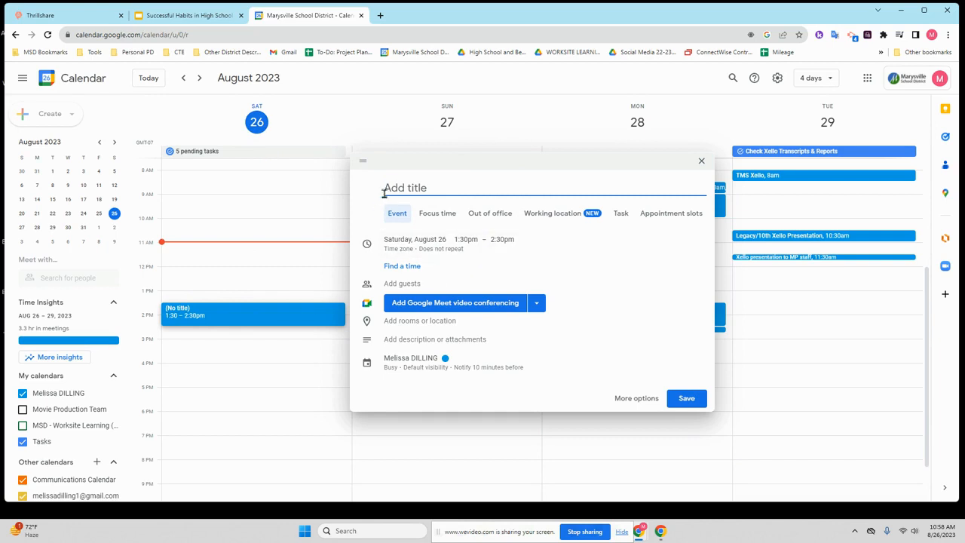
{"action": "left_click", "coordinate": [503, 239]}
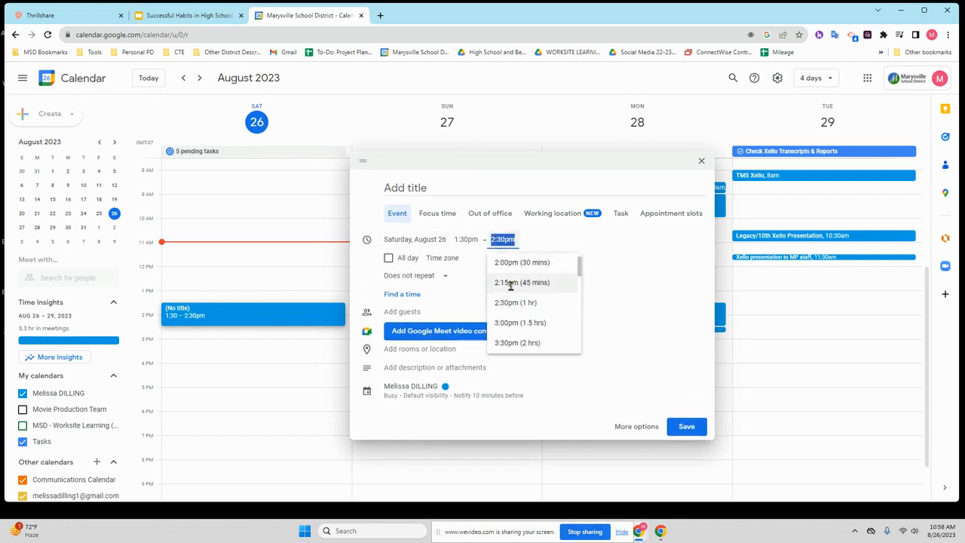
{"action": "left_click", "coordinate": [508, 342]}
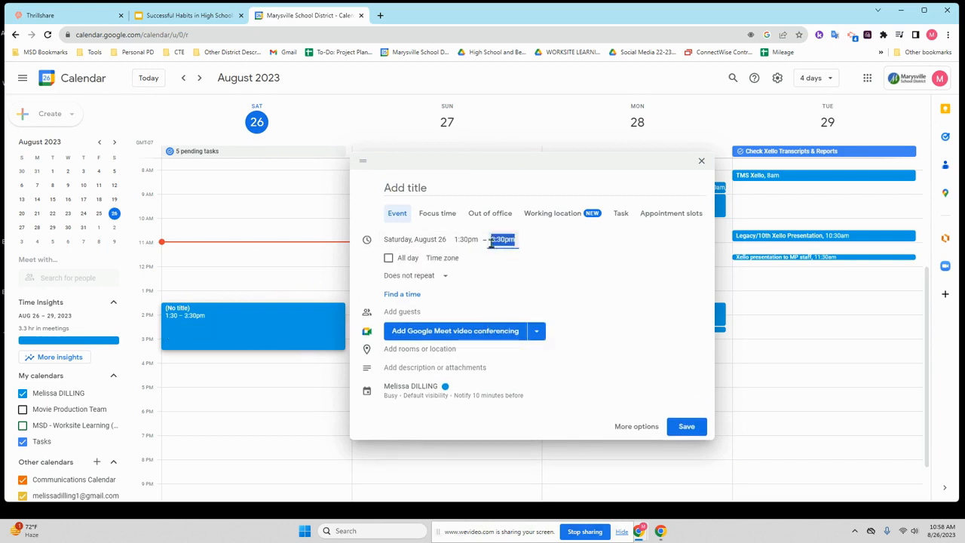
{"action": "left_click", "coordinate": [427, 188]}
{"action": "type", "text": "Baseball Game vs MLT"}
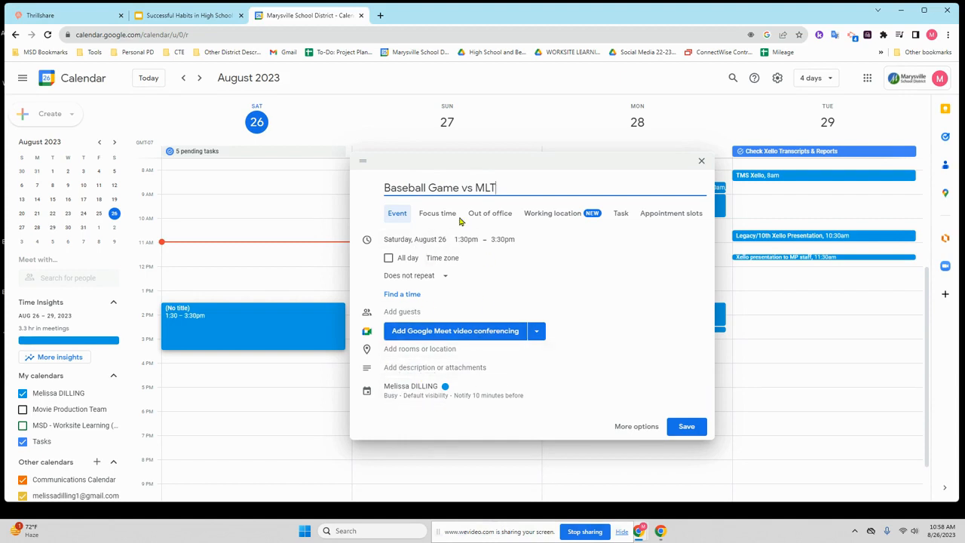
{"action": "left_click", "coordinate": [686, 427]}
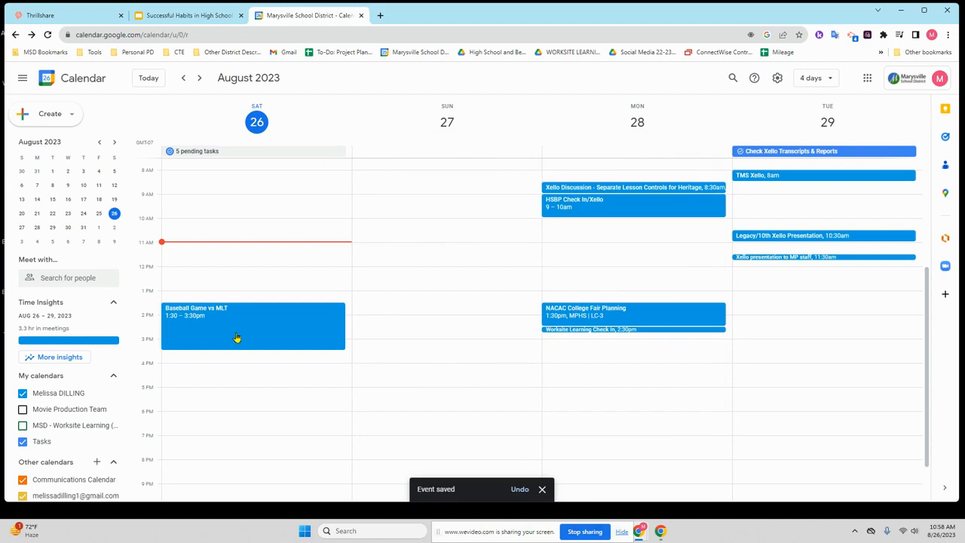
Step: Review the full details and suggested guests of the "Baseball Game vs MLT" event, then return to the calendar without inviting anyone
{"action": "double_click", "coordinate": [236, 337]}
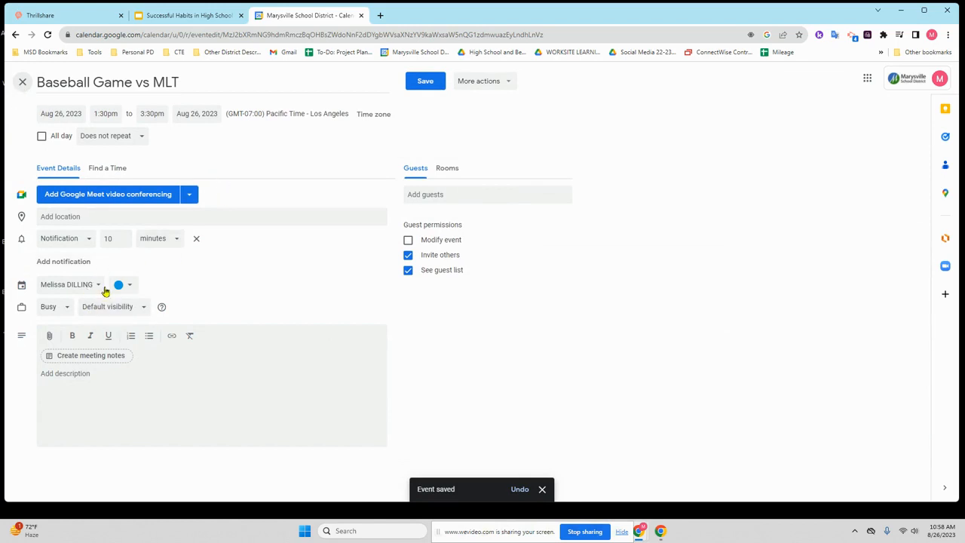
{"action": "left_click", "coordinate": [447, 195]}
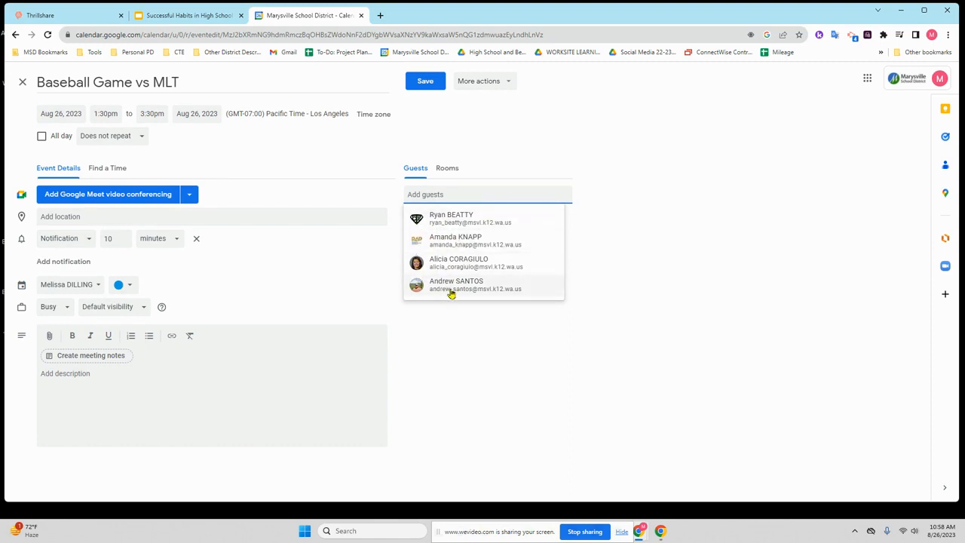
{"action": "mouse_move", "coordinate": [440, 292]}
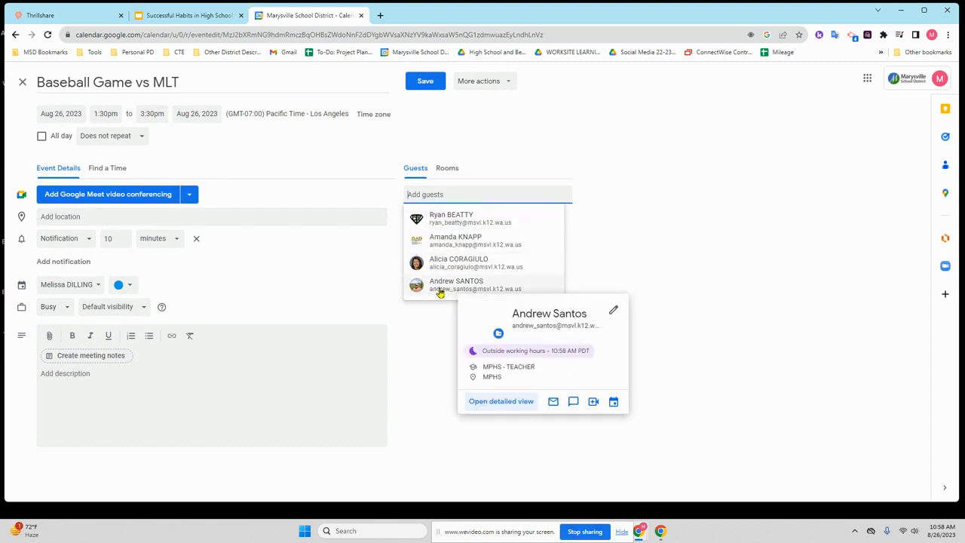
{"action": "left_click", "coordinate": [23, 82]}
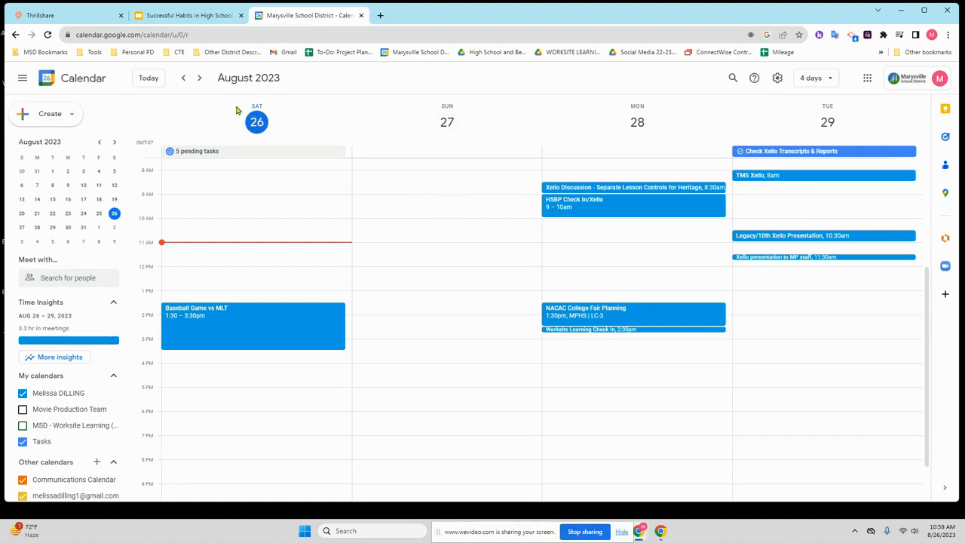
Step: Move the calendar ahead to the four-day span starting Sunday, September 3, 2023
{"action": "left_click", "coordinate": [199, 79]}
{"action": "left_click", "coordinate": [199, 79]}
{"action": "left_click", "coordinate": [199, 79]}
{"action": "left_click", "coordinate": [184, 79]}
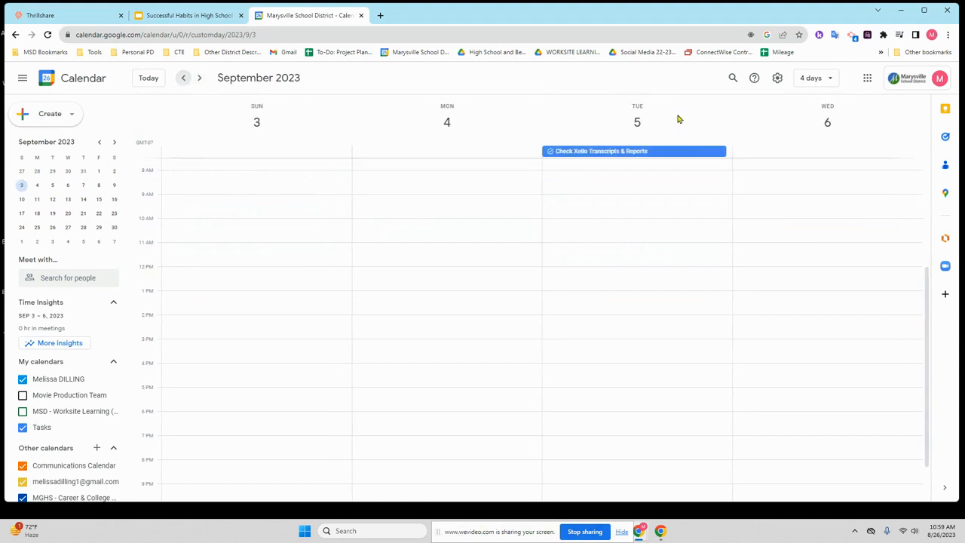
Step: Try the week and month layouts for September 2023 and settle on the week view
{"action": "left_click", "coordinate": [819, 79]}
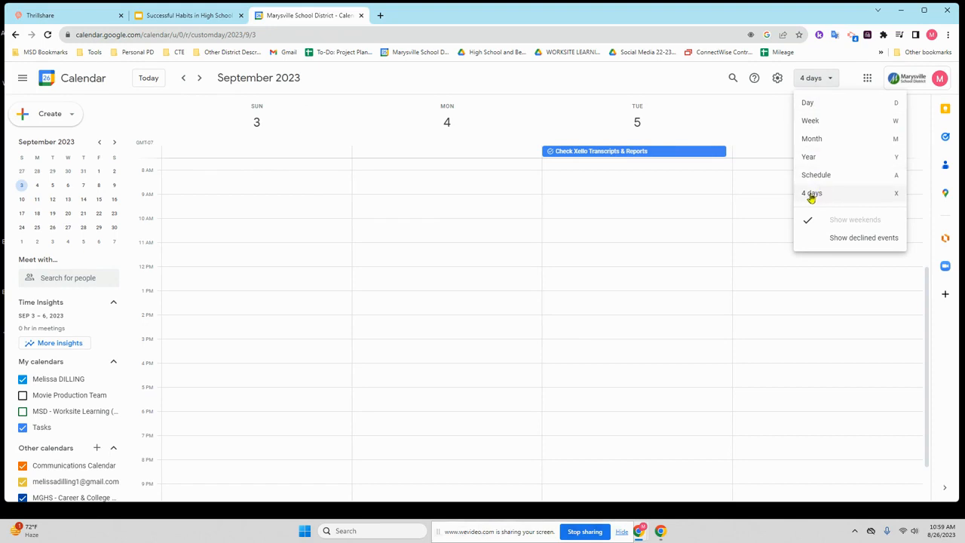
{"action": "left_click", "coordinate": [836, 122]}
{"action": "left_click", "coordinate": [825, 82]}
{"action": "left_click", "coordinate": [817, 139]}
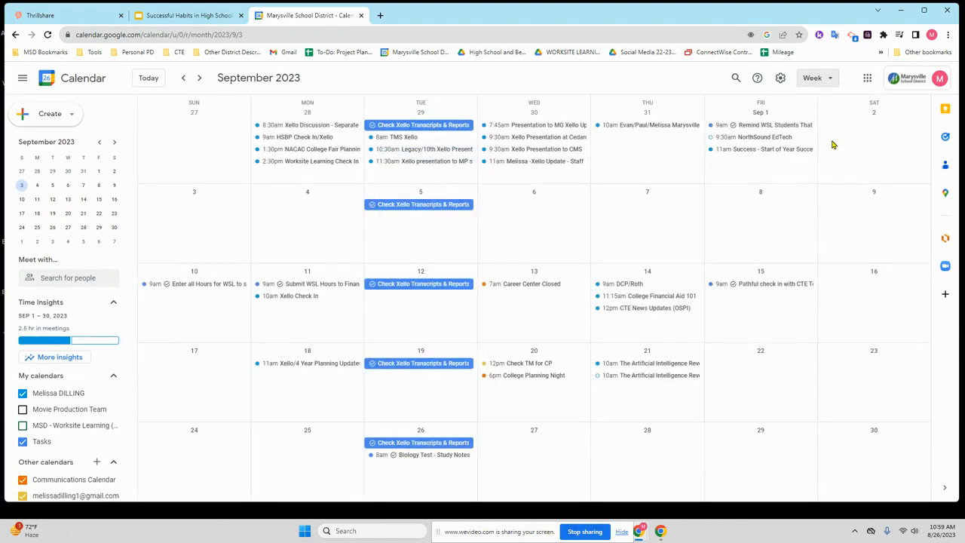
{"action": "left_click", "coordinate": [825, 82]}
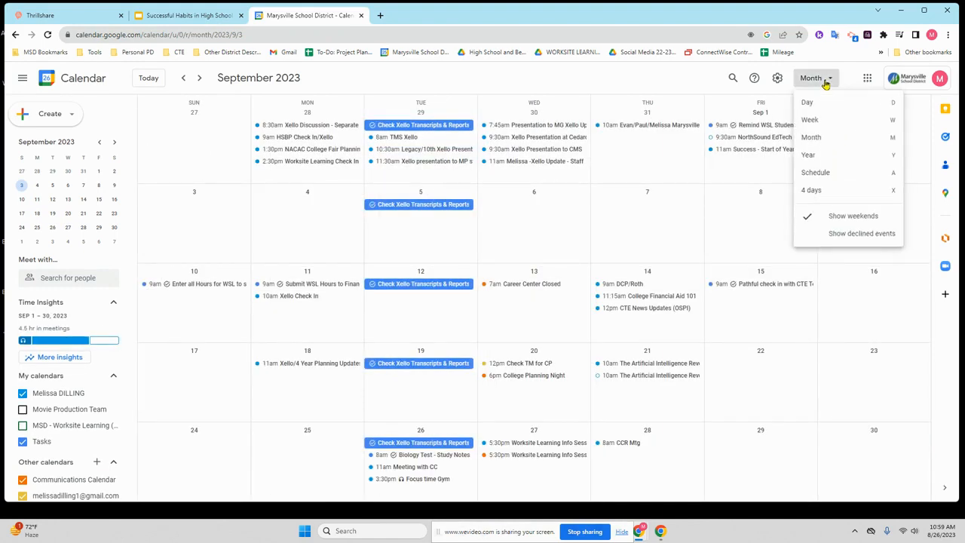
{"action": "left_click", "coordinate": [832, 122]}
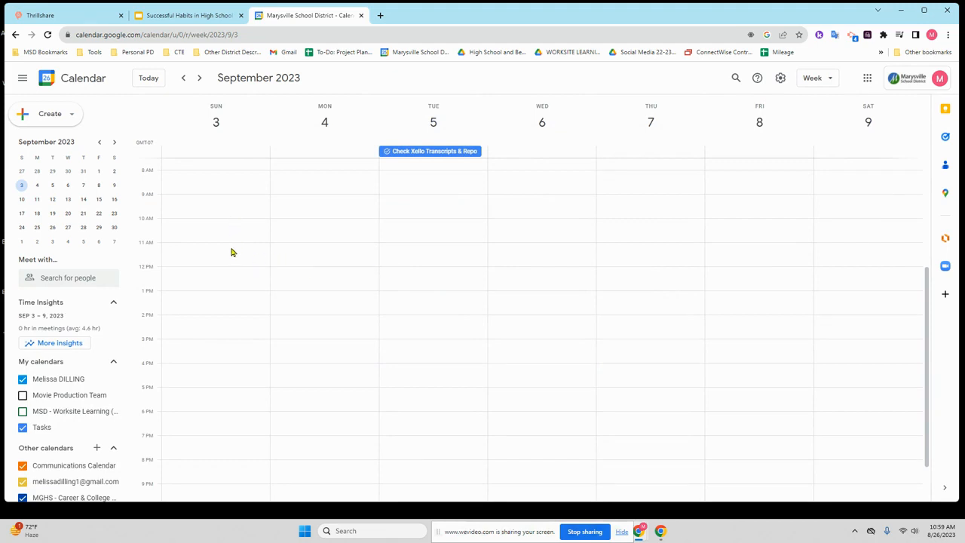
Step: Create and save a task titled "Flashcards for Spanish" for September 3, 2023 at 11:00am, without a description
{"action": "left_click", "coordinate": [69, 119]}
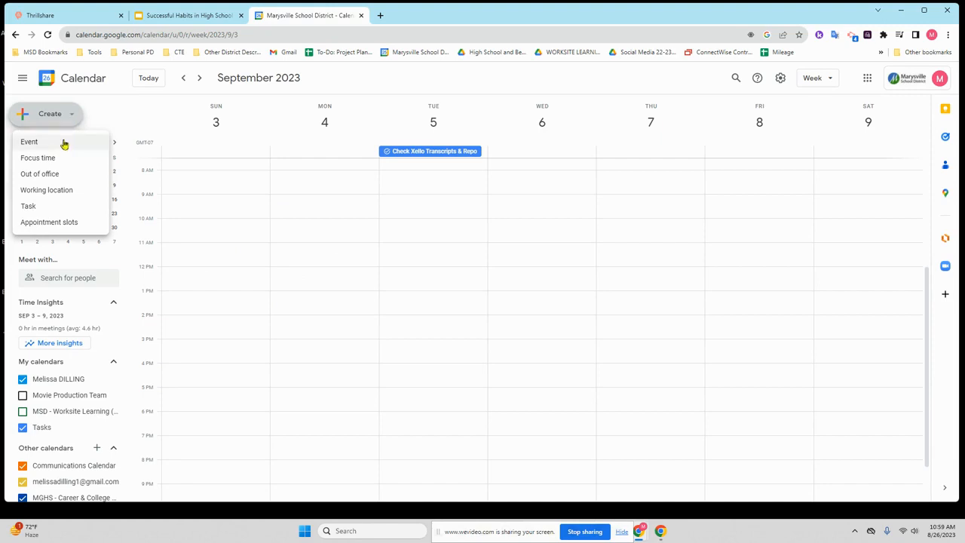
{"action": "left_click", "coordinate": [43, 209]}
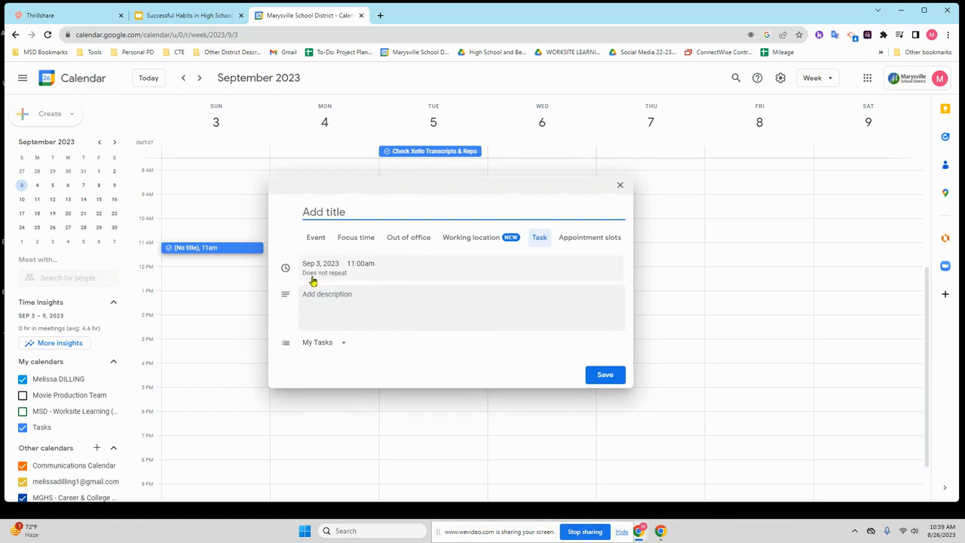
{"action": "type", "text": "Flashcards for Spanish"}
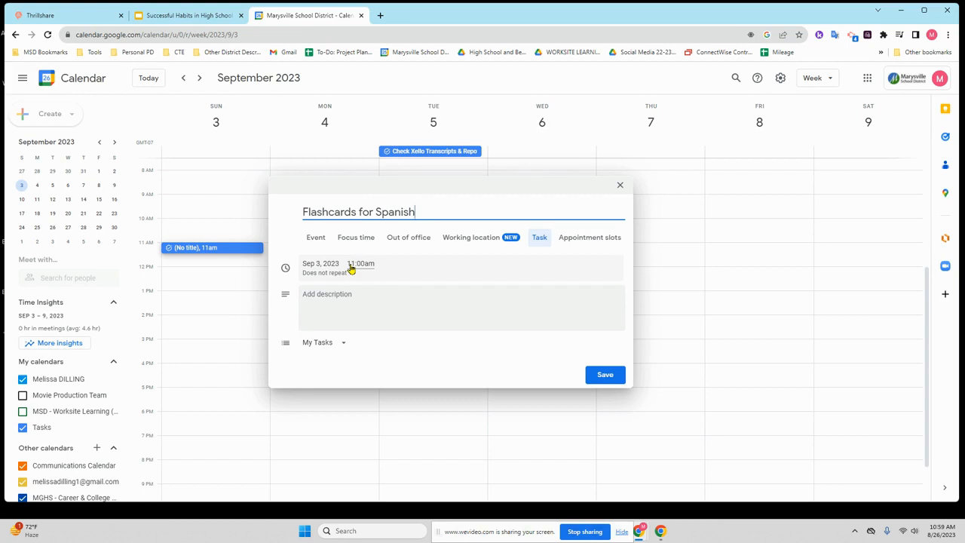
{"action": "left_click", "coordinate": [334, 299]}
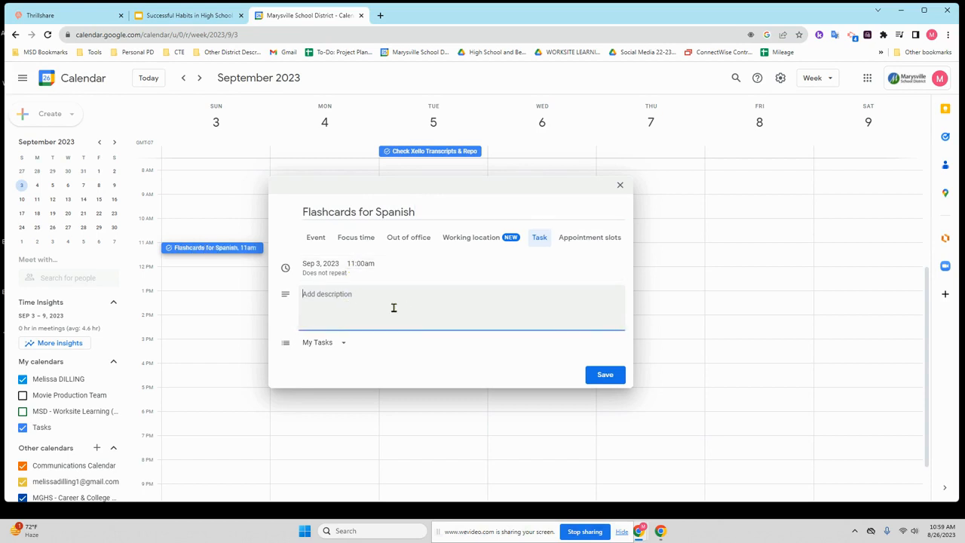
{"action": "left_click", "coordinate": [608, 375]}
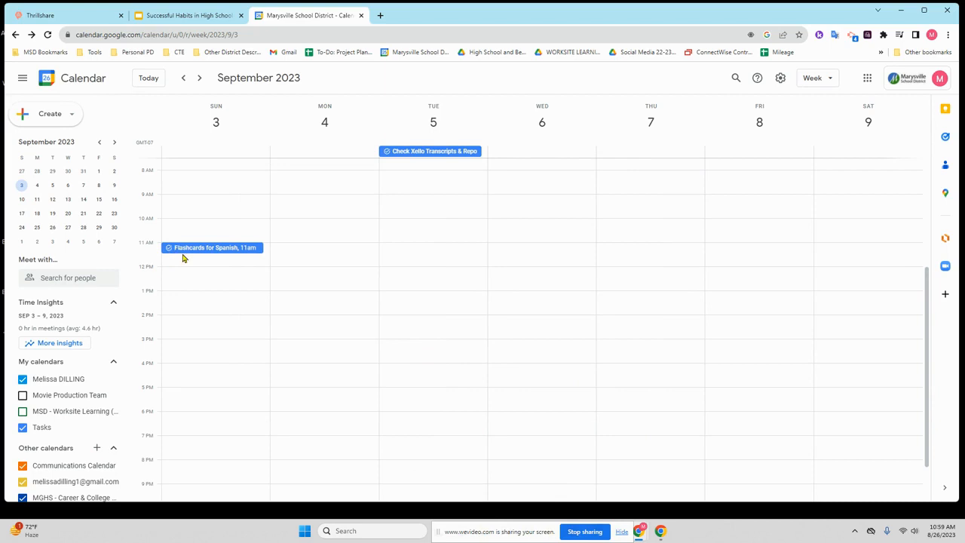
Step: Start a focus time entry on Sunday, September 3 and title it "Time to listen to music"
{"action": "left_click", "coordinate": [47, 117]}
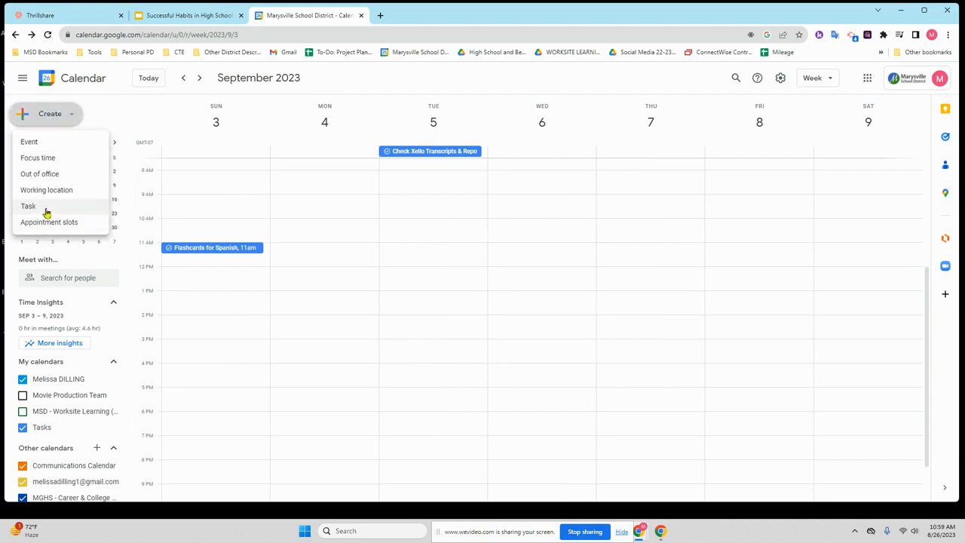
{"action": "left_click", "coordinate": [36, 159]}
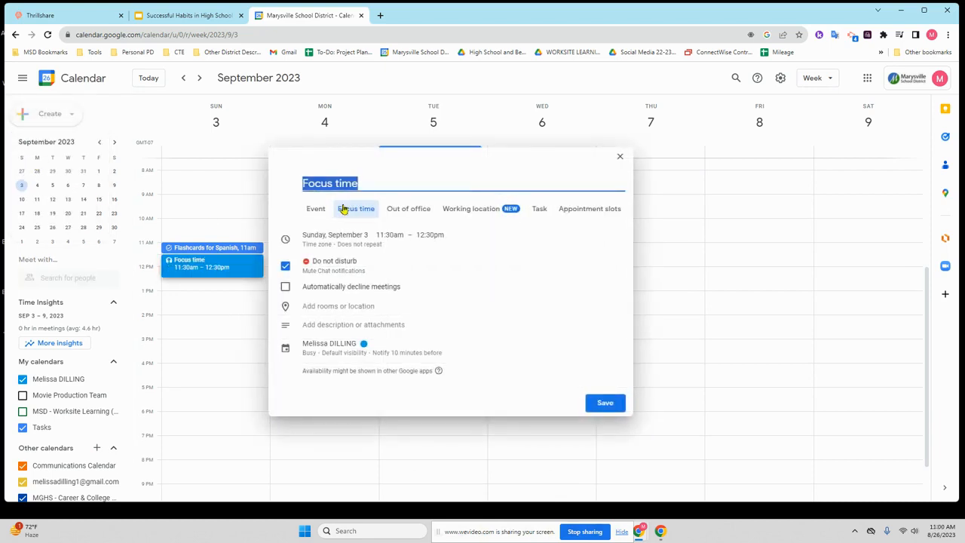
{"action": "left_click", "coordinate": [392, 188]}
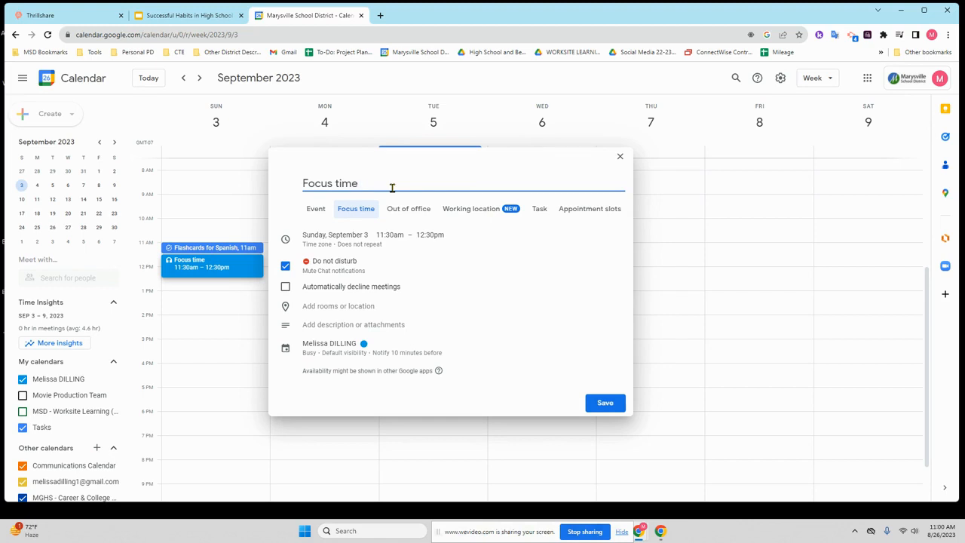
{"action": "left_click_drag", "start_coordinate": [381, 186], "coordinate": [301, 184]}
{"action": "key", "text": "BackSpace"}
{"action": "type", "text": "Time to listen to music"}
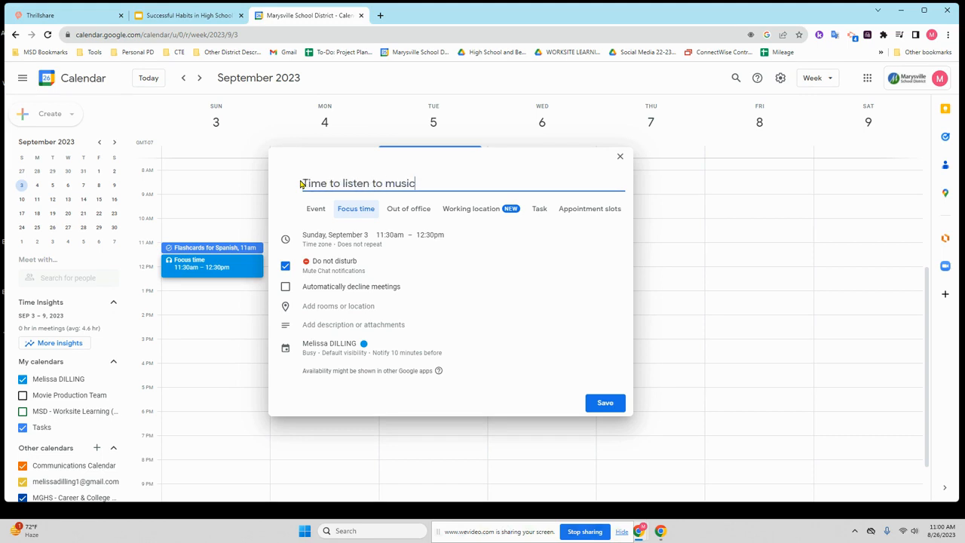
Step: Set the focus time's start to 1:45pm, change its title to "Time to listen to study" and save it
{"action": "left_click", "coordinate": [390, 234]}
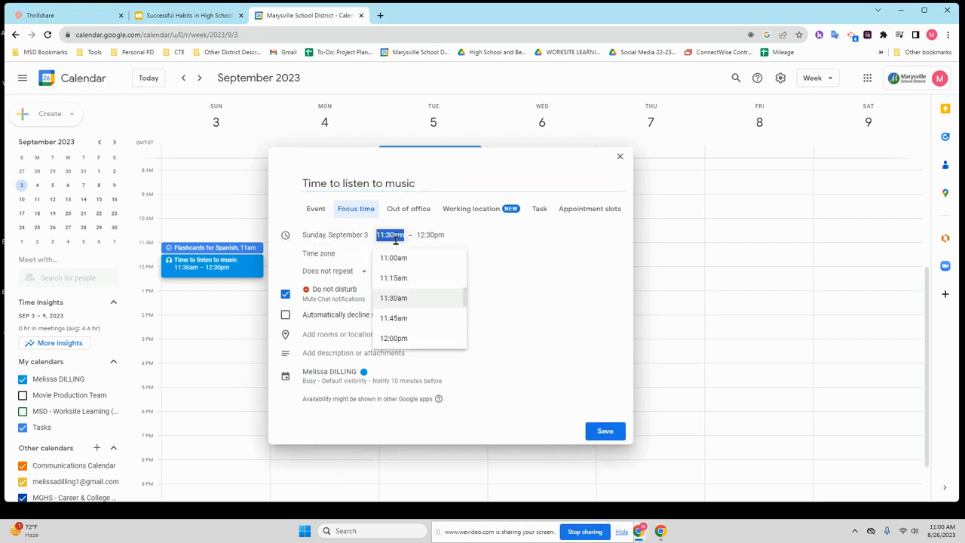
{"action": "scroll", "coordinate": [394, 320], "scroll_direction": "down", "scroll_amount": 3}
{"action": "left_click", "coordinate": [399, 329]}
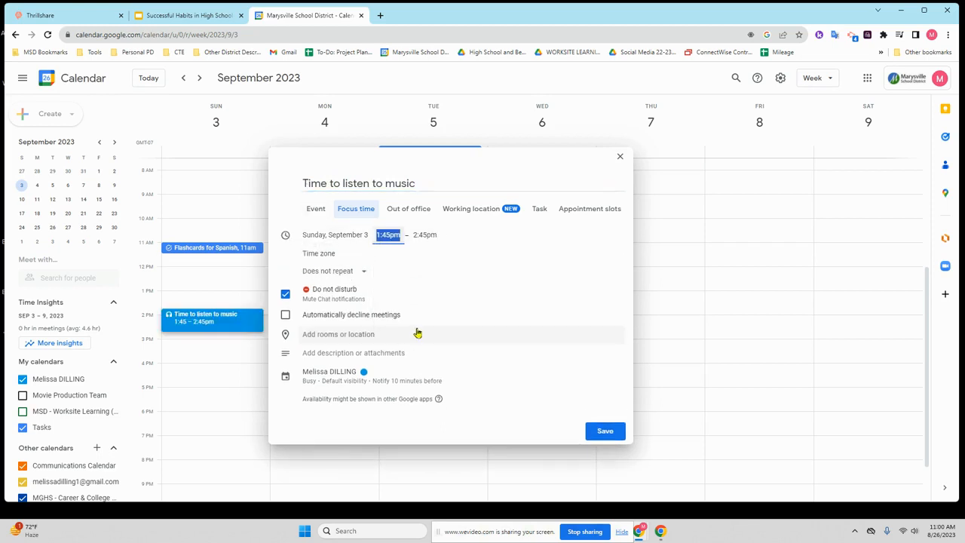
{"action": "left_click", "coordinate": [388, 183]}
{"action": "double_click", "coordinate": [390, 184]}
{"action": "type", "text": "study"}
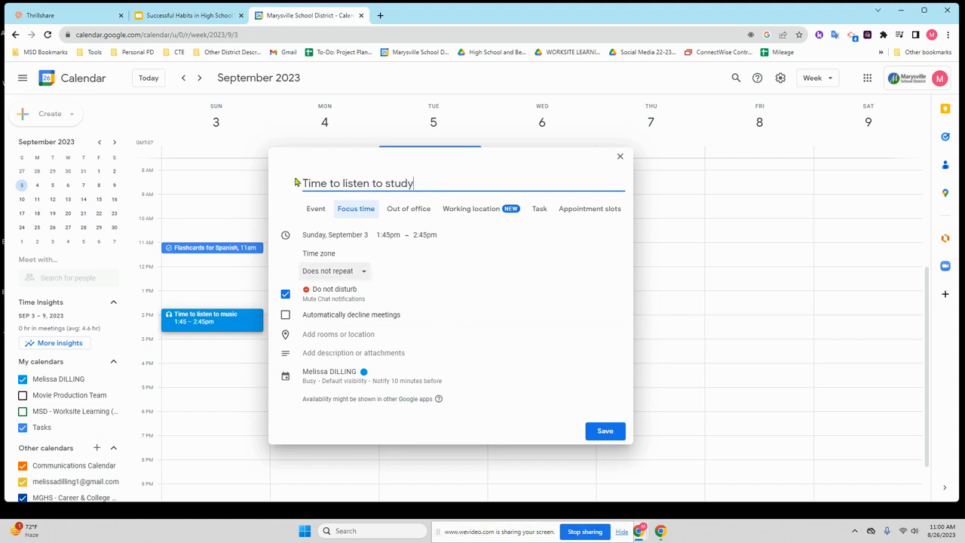
{"action": "left_click", "coordinate": [605, 435]}
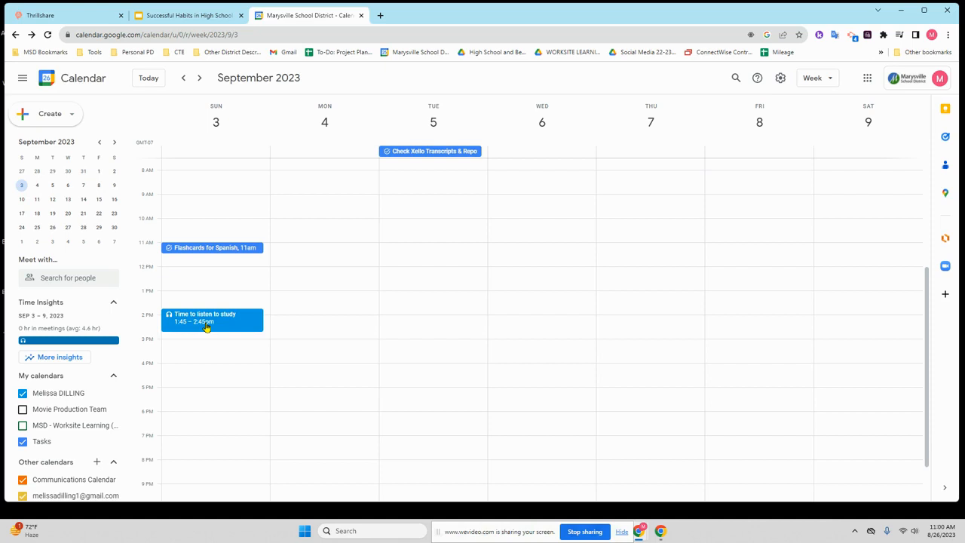
Step: Switch the calendar to the month view of September 2023
{"action": "left_click", "coordinate": [835, 80]}
{"action": "left_click", "coordinate": [819, 140]}
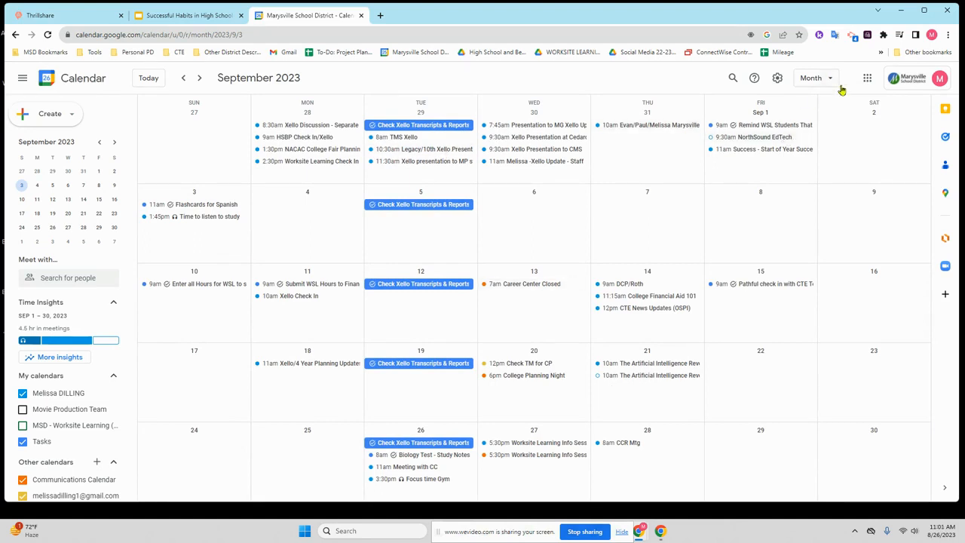
Step: Open the Google apps launcher from the calendar
{"action": "left_click", "coordinate": [867, 78]}
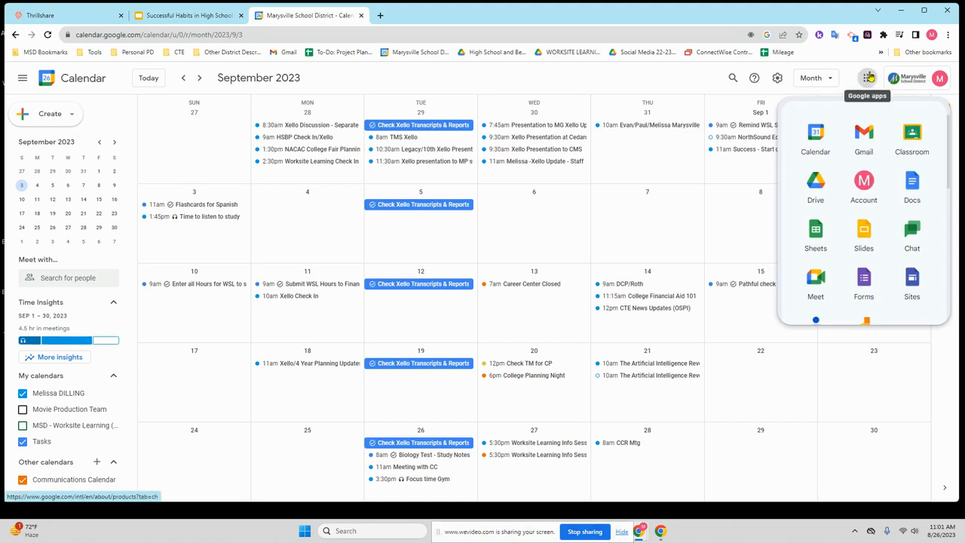